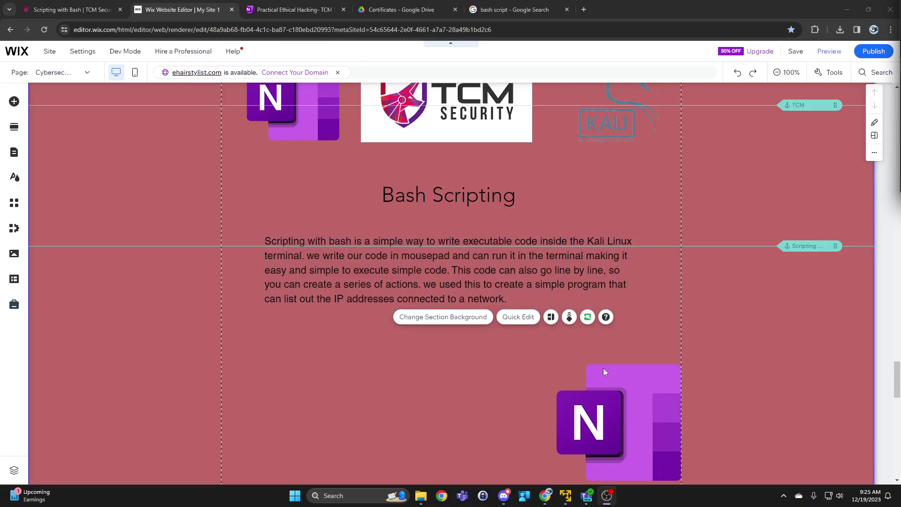
List the home folder's contents with ls -la in the Kali terminal
click(566, 494)
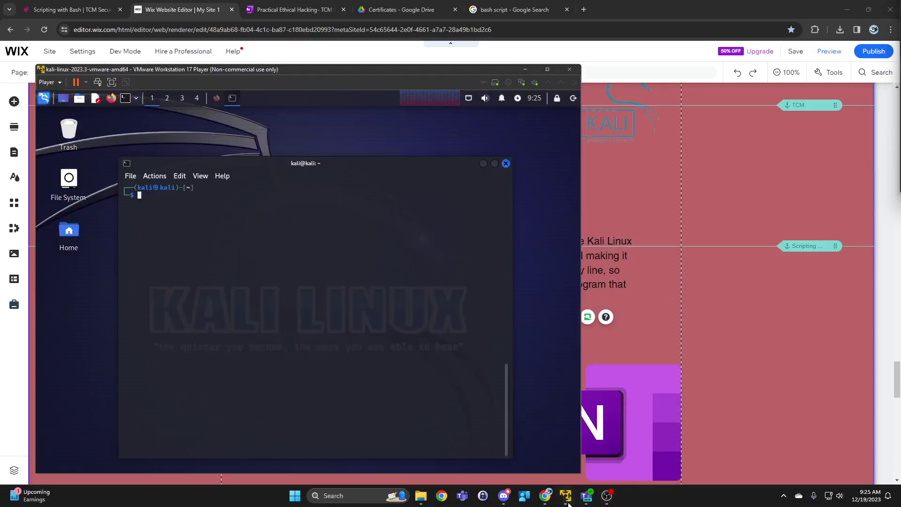
drag(265, 69, 369, 63)
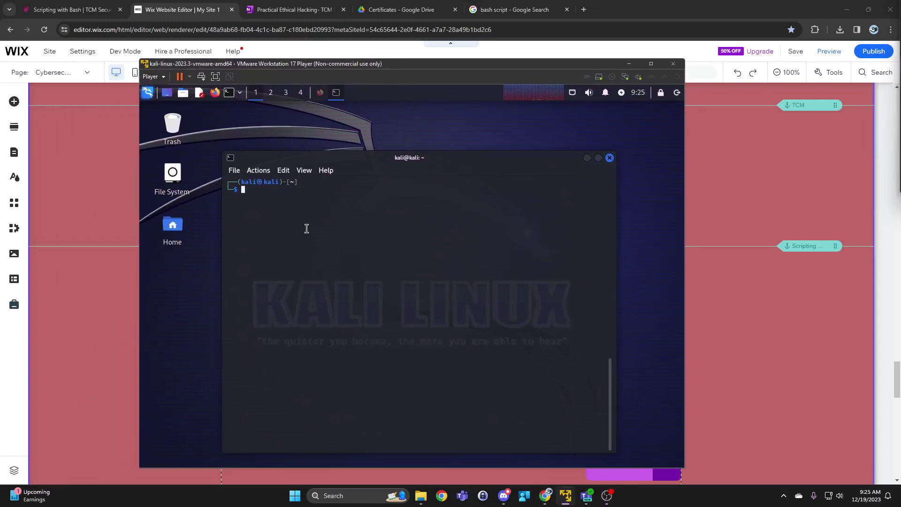
text(ls -la)
key(Return)
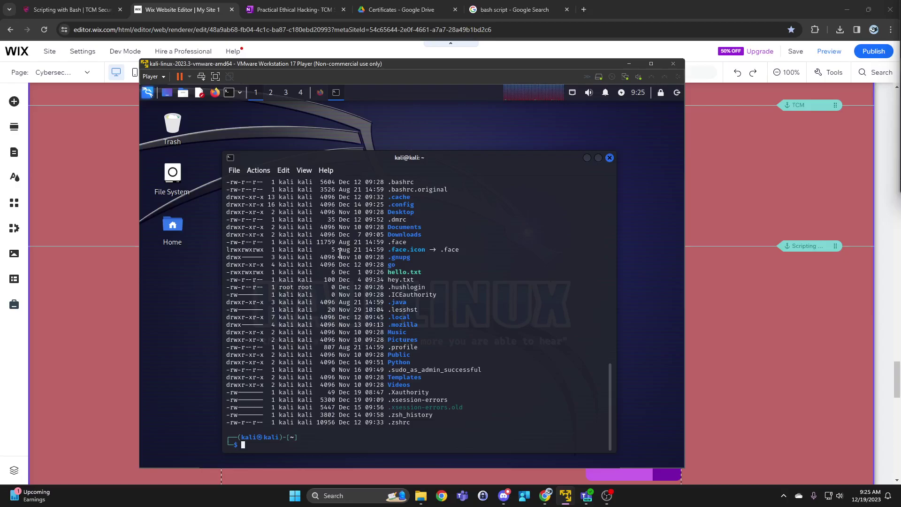
text(if)
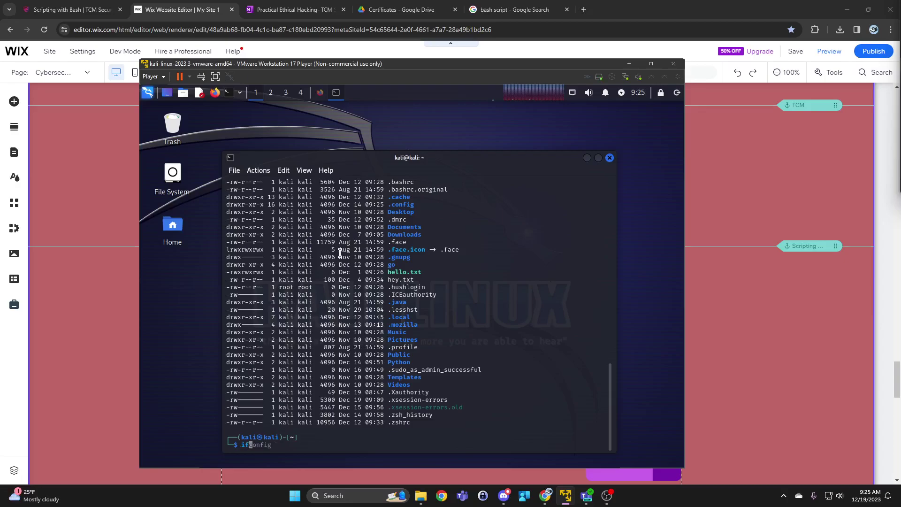
Show the network details with ifconfig and mark the 192.168.222 prefix
key(Right)
key(Return)
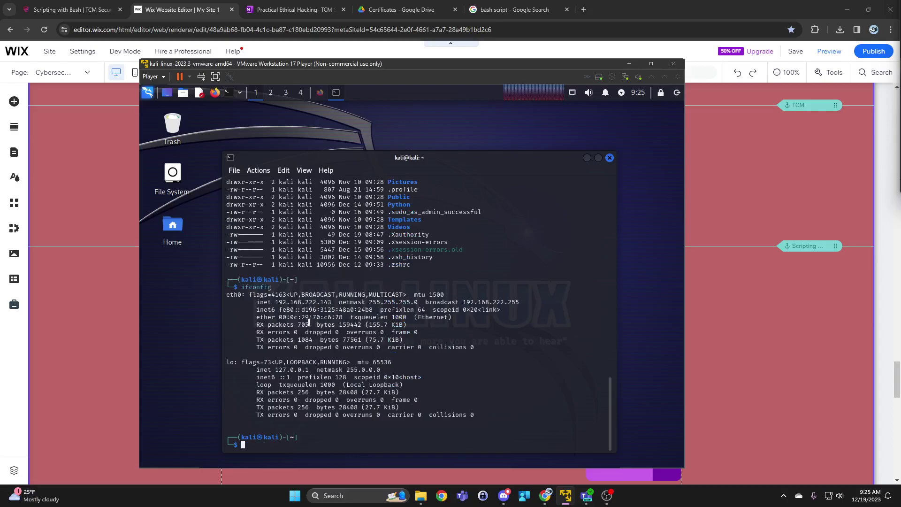
drag(275, 302, 334, 302)
key(ctrl+c)
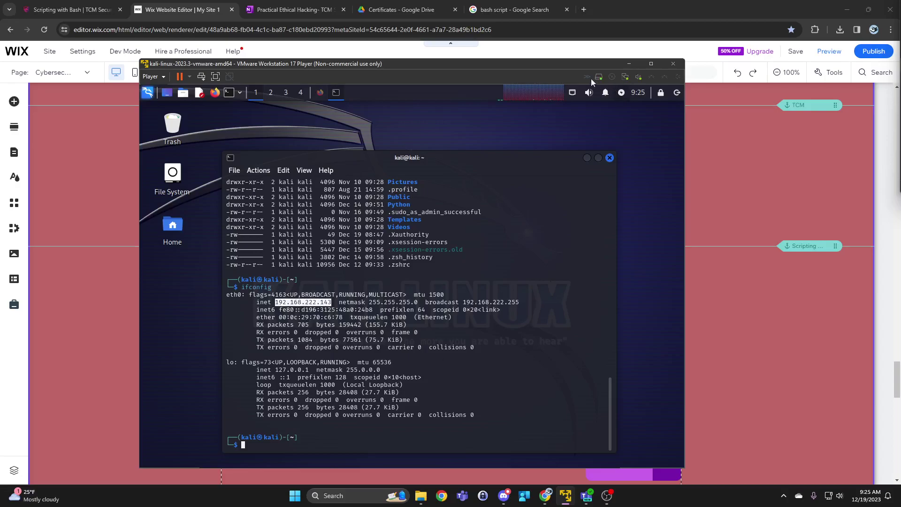
Maximize the VM, widen the terminal, and select the address 192.168.222.143
double_click(553, 73)
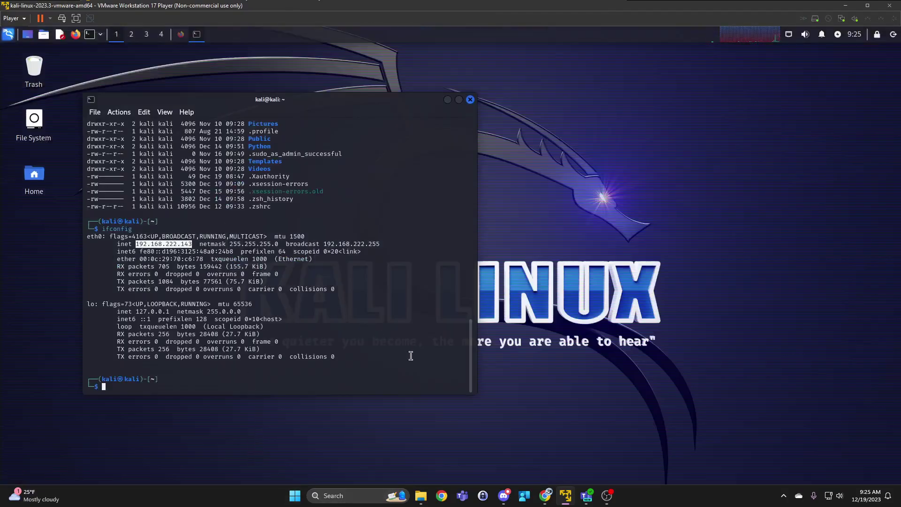
mouse_move(476, 395)
mouse_down()
mouse_move(629, 396)
mouse_move(794, 451)
mouse_up()
drag(138, 243, 191, 243)
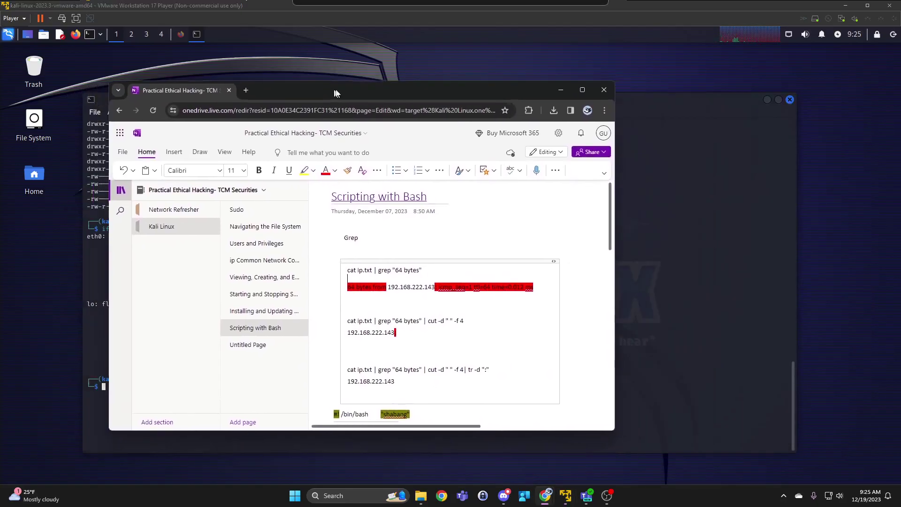
Paste 192.168.222.143 below the grep examples on the Scripting with Bash page
drag(900, 81, 328, 91)
click(424, 247)
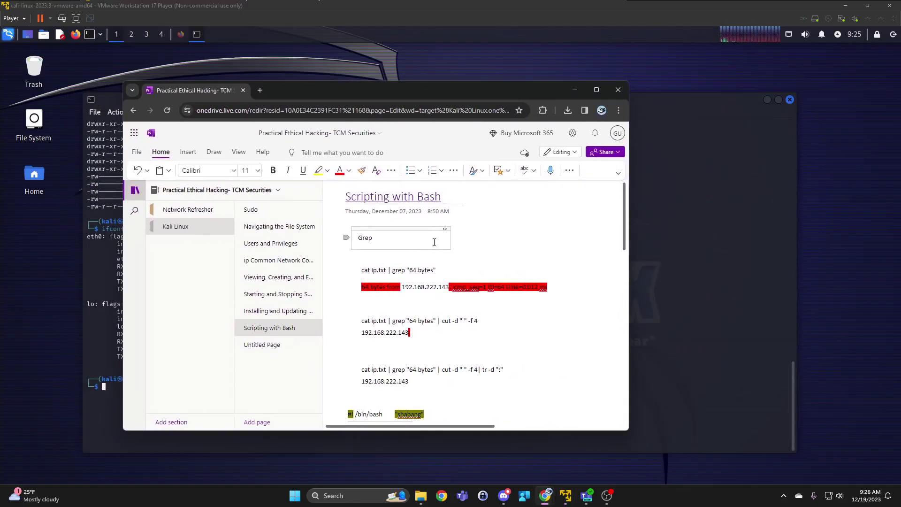
click(435, 270)
scroll(394, 333, down, 2)
scroll(394, 333, up, 2)
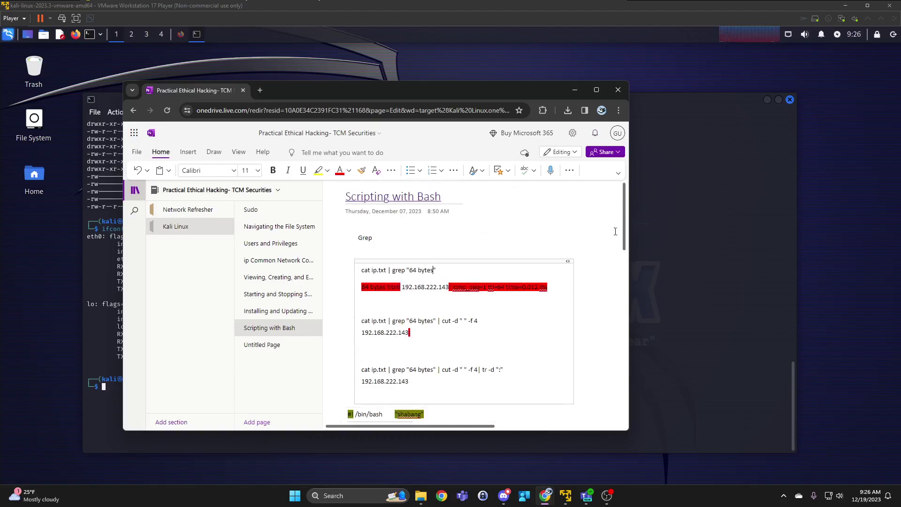
scroll(469, 388, down, 1)
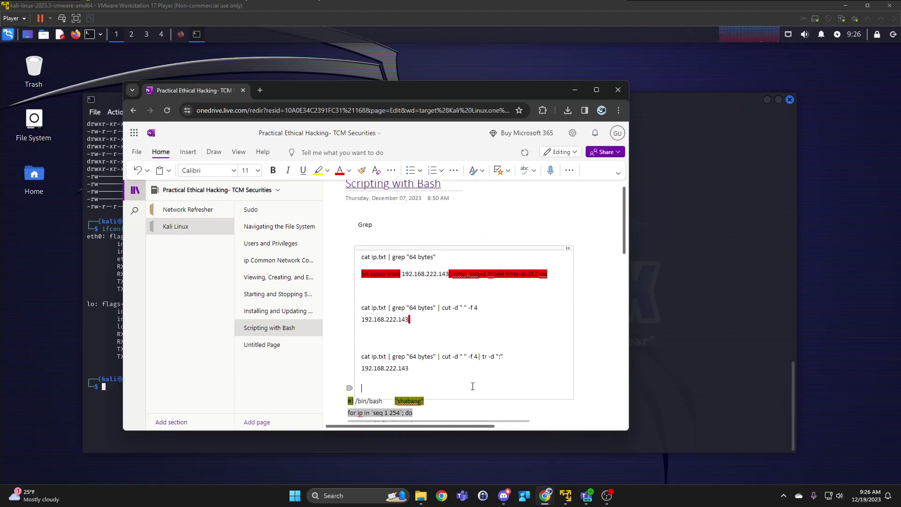
key(ctrl+v)
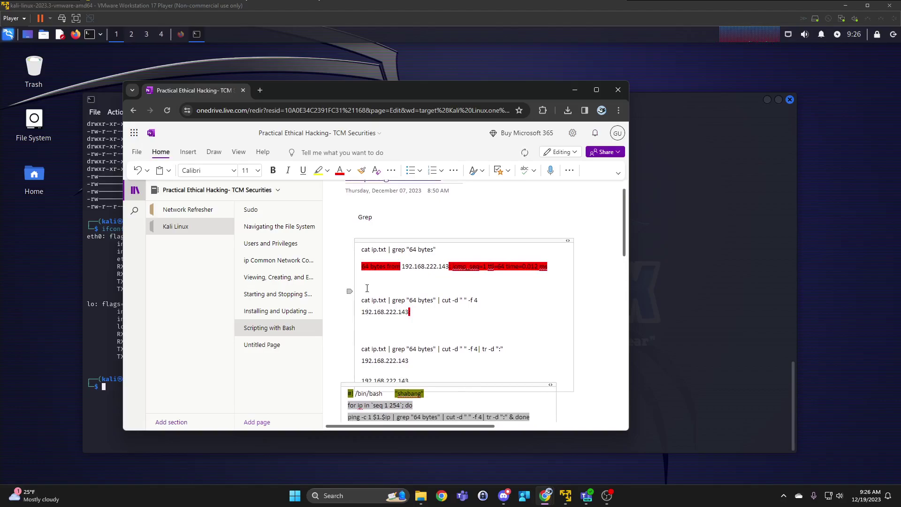
drag(402, 240, 385, 230)
scroll(479, 282, up, 1)
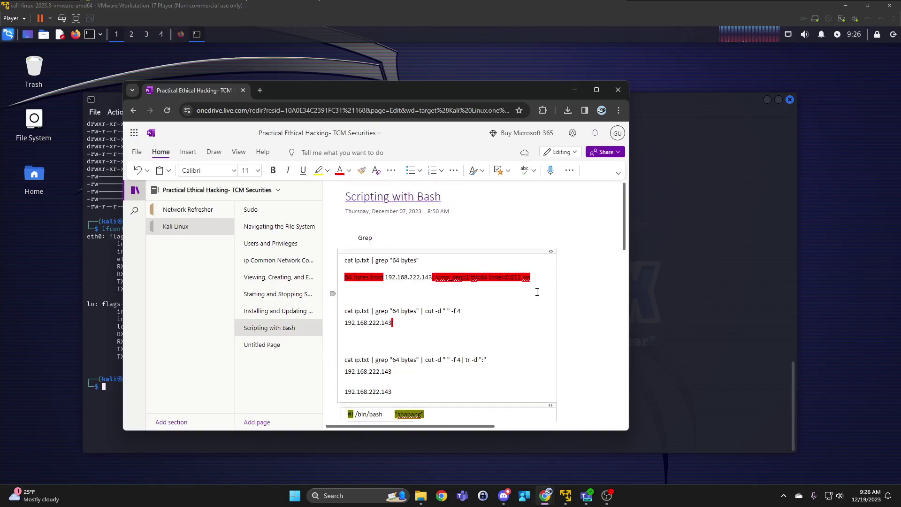
scroll(425, 267, down, 1)
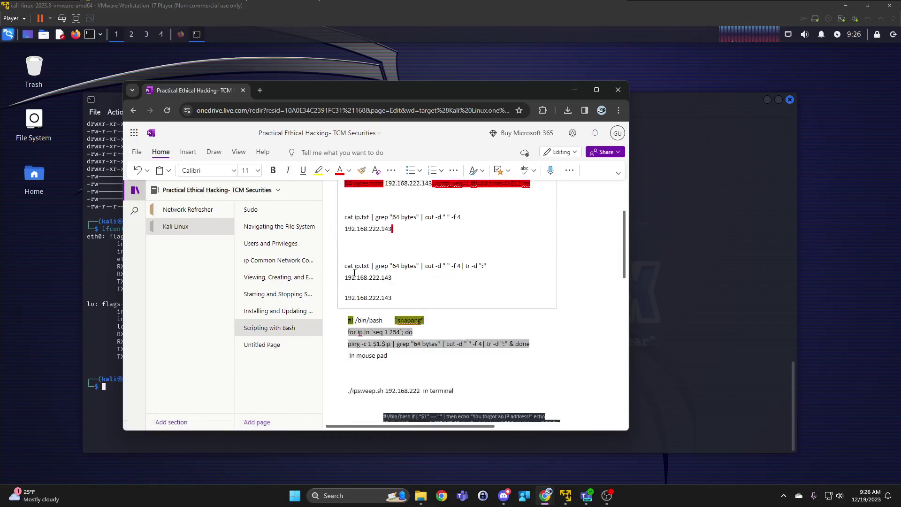
scroll(425, 267, down, 1)
scroll(425, 266, down, 3)
scroll(422, 260, down, 1)
scroll(412, 264, up, 2)
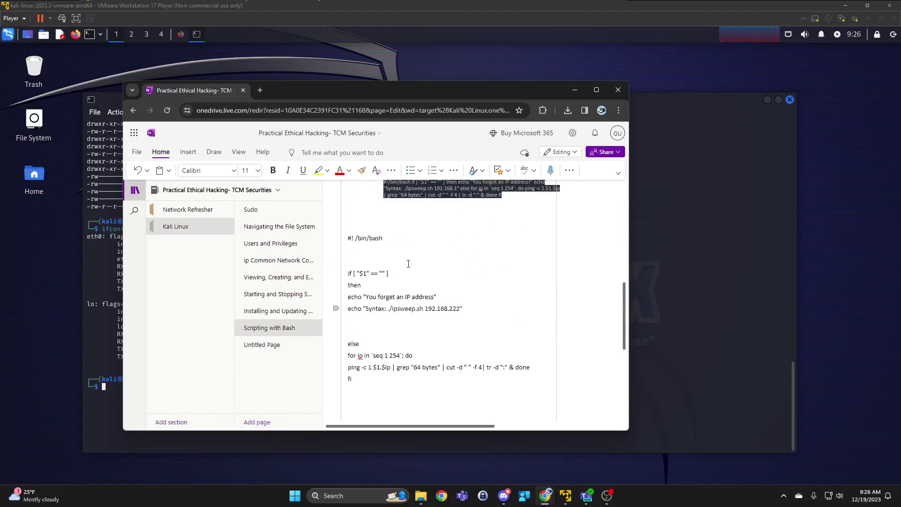
scroll(401, 274, up, 1)
scroll(384, 288, up, 2)
Browse the Installing and Updating Tools and Users and Privileges pages, then return to Scripting with Bash
click(292, 311)
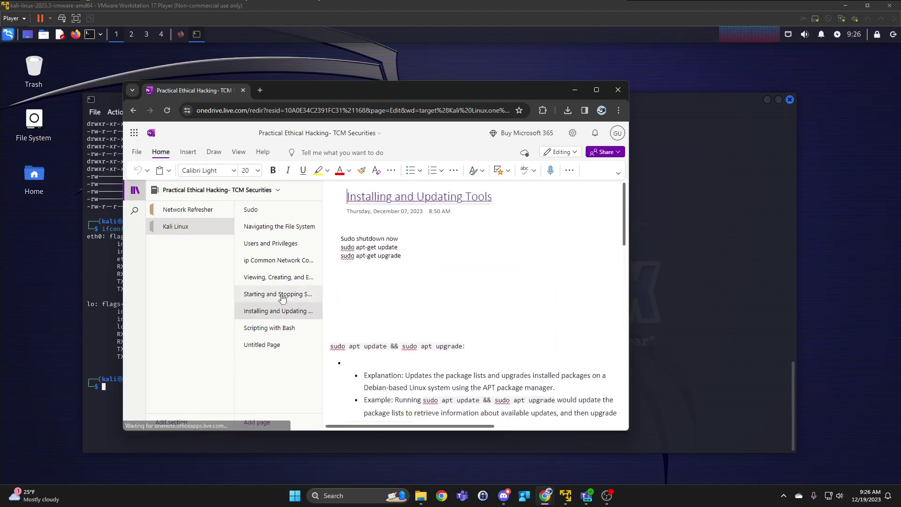
click(290, 293)
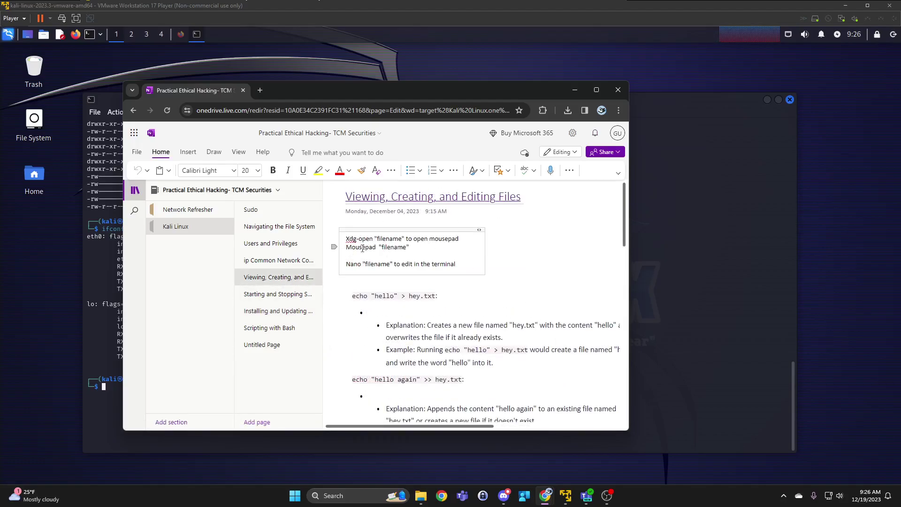
scroll(472, 282, down, 2)
scroll(483, 344, down, 4)
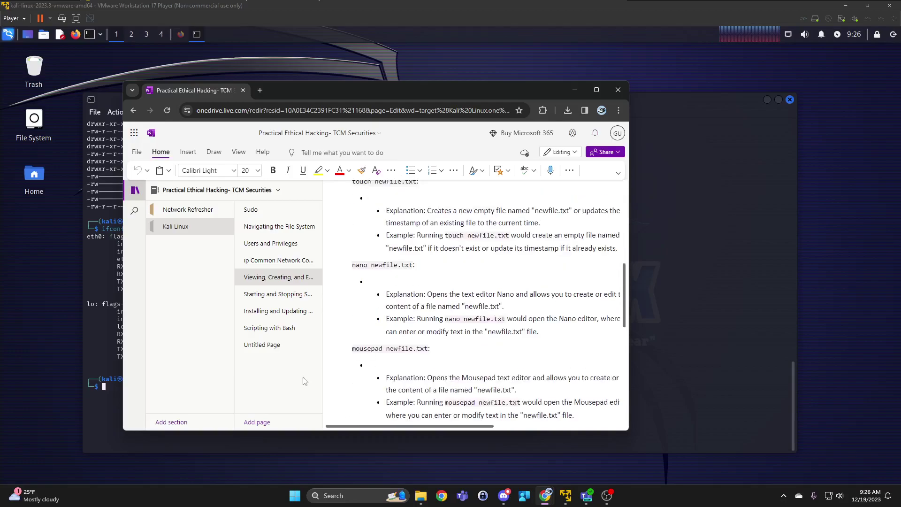
click(286, 246)
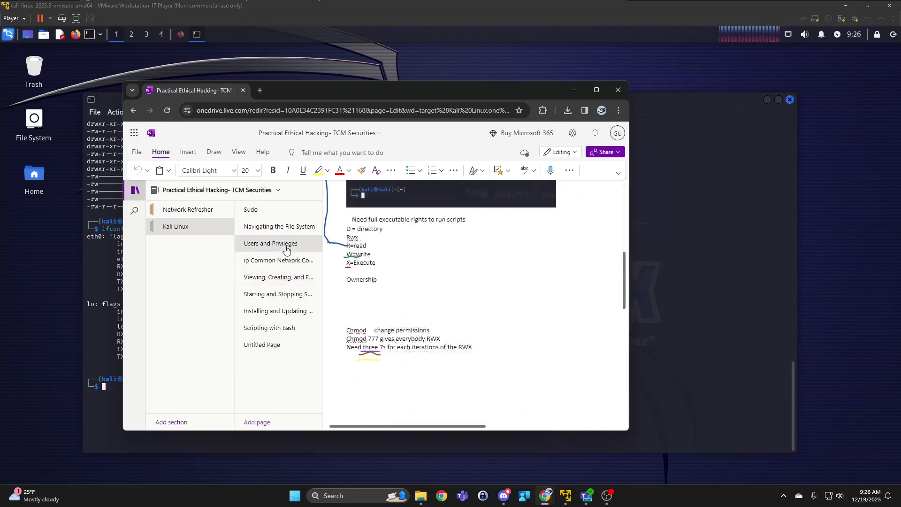
scroll(435, 303, down, 5)
scroll(435, 302, down, 5)
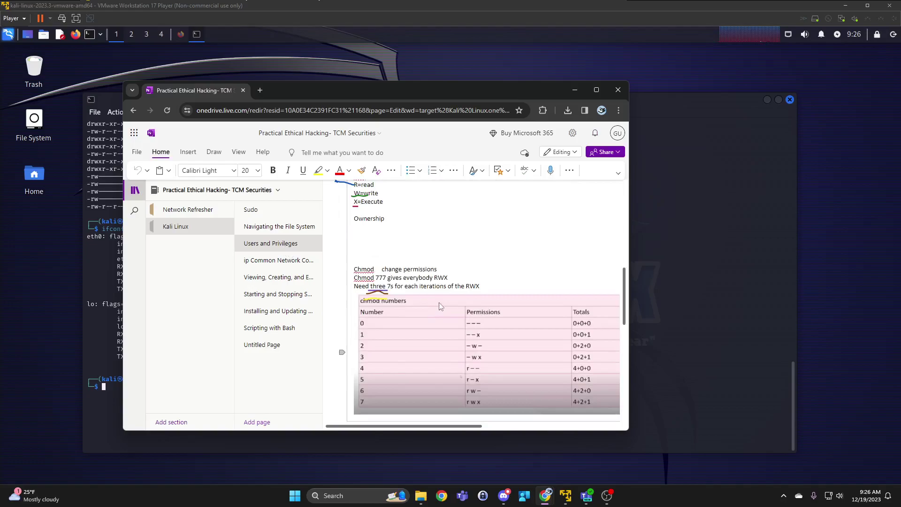
click(279, 327)
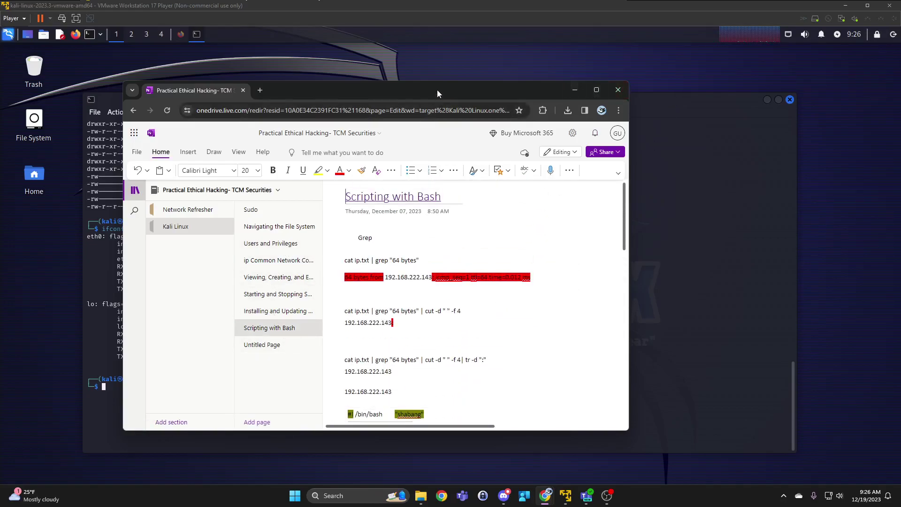
drag(437, 89, 645, 168)
scroll(651, 440, down, 3)
scroll(651, 440, up, 1)
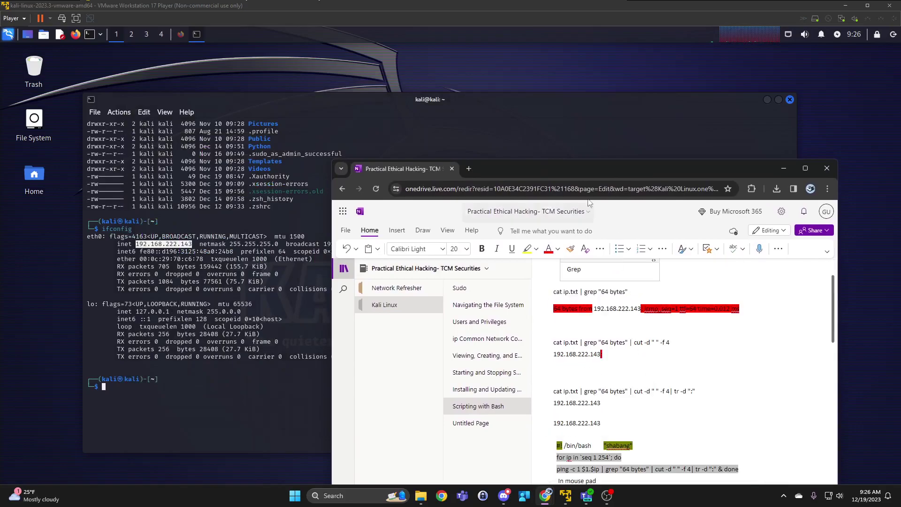
drag(580, 169, 900, 175)
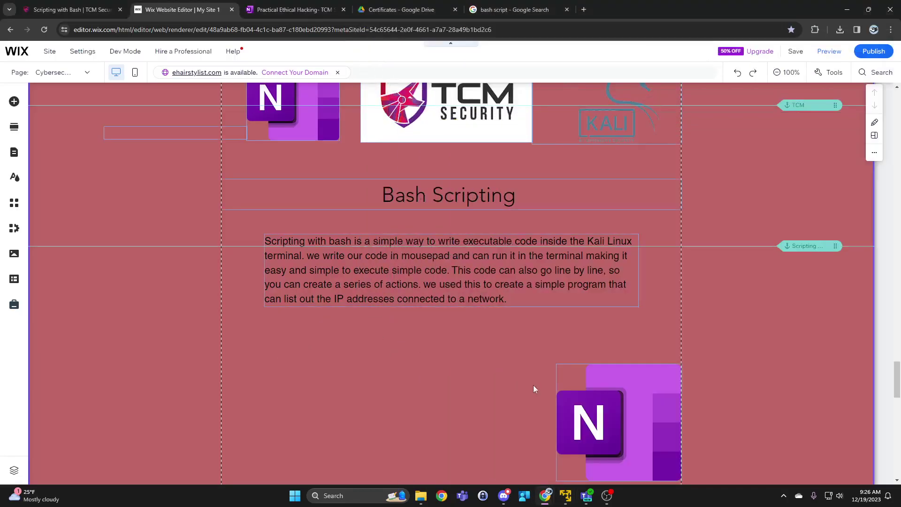
Maximize the Kali VM and open ipsweep.sh in Mousepad
mouse_move(565, 496)
click(585, 495)
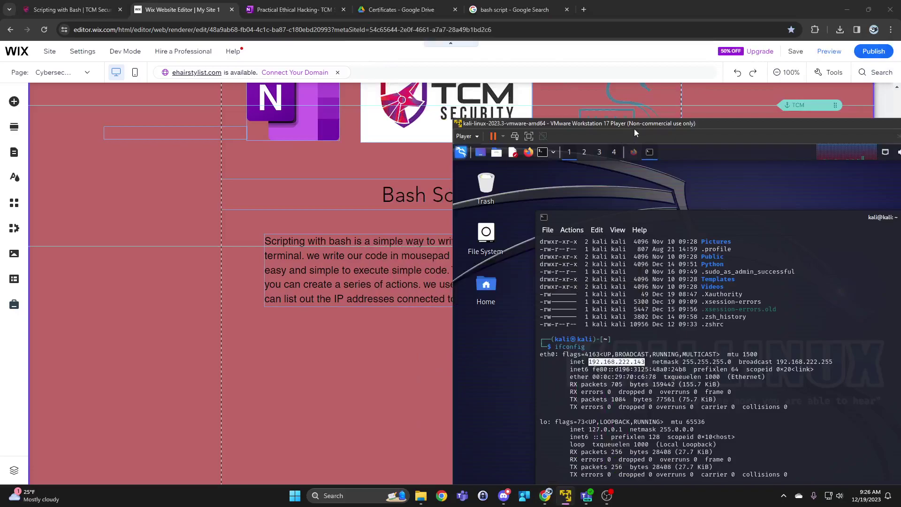
double_click(542, 123)
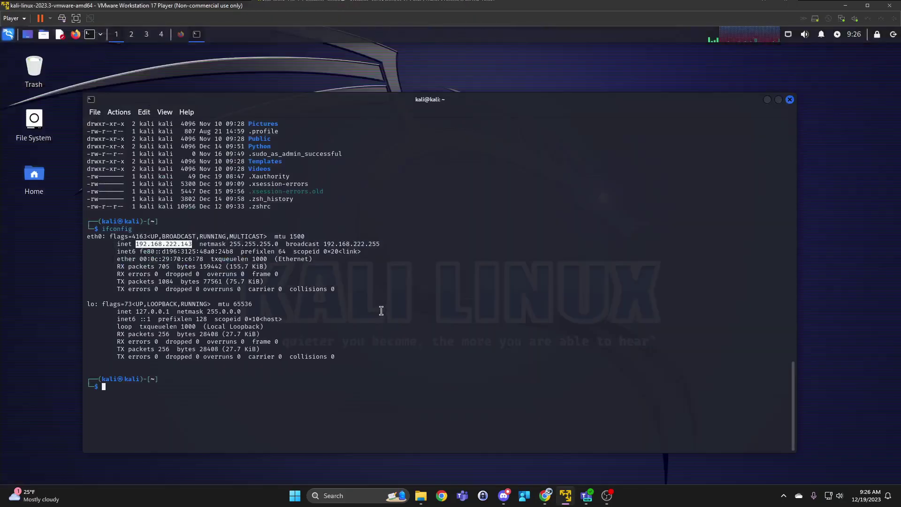
text(mo)
key(Right)
key(Return)
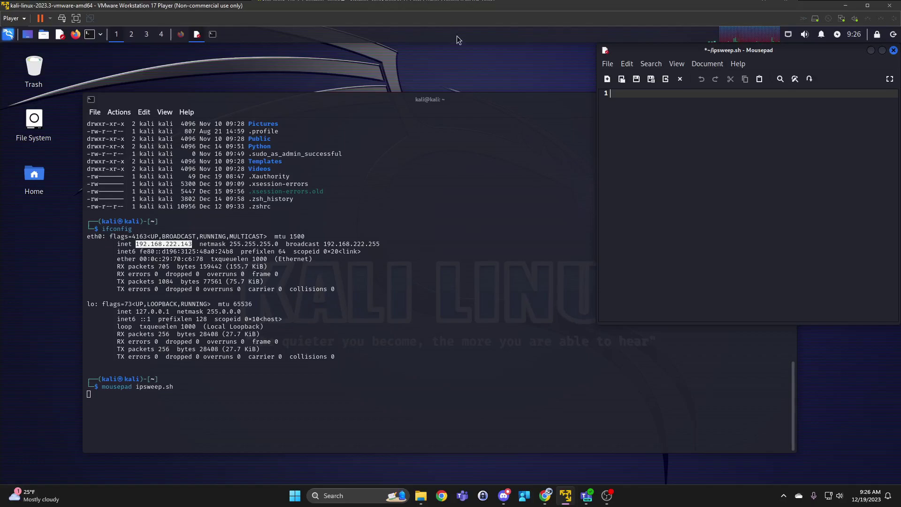
Close the empty ipsweep.sh file without saving
mouse_move(663, 57)
mouse_down()
mouse_move(507, 86)
mouse_move(408, 137)
mouse_up()
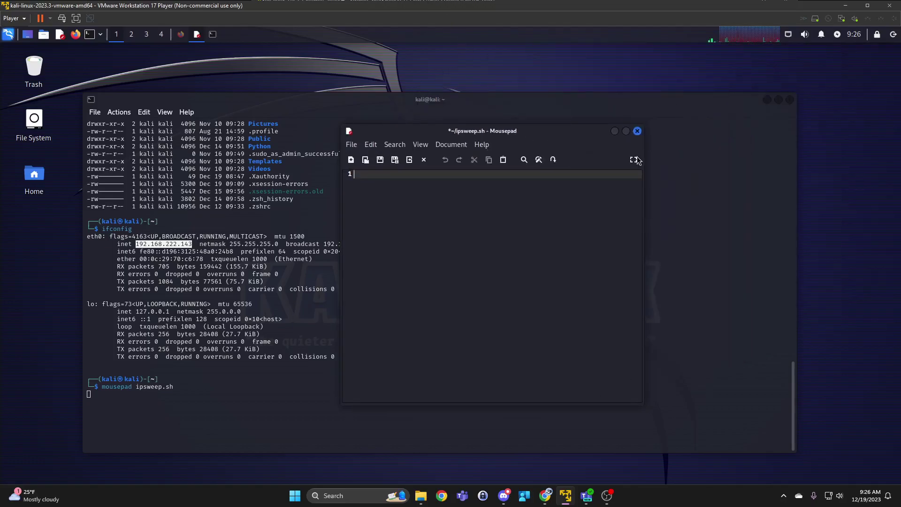
click(637, 132)
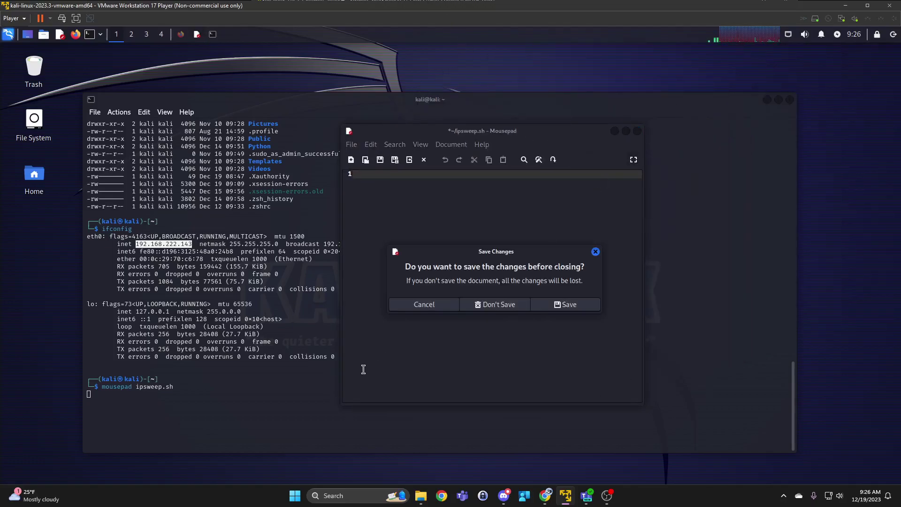
click(492, 305)
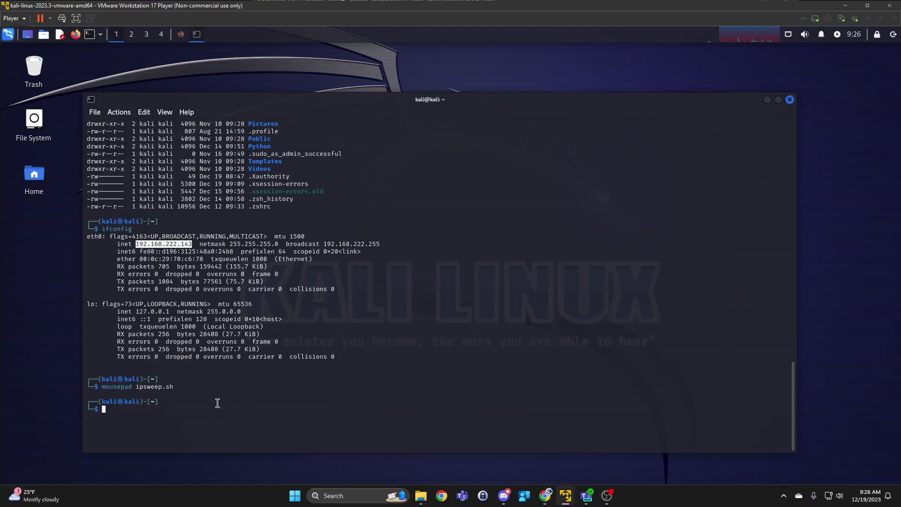
text(cd)
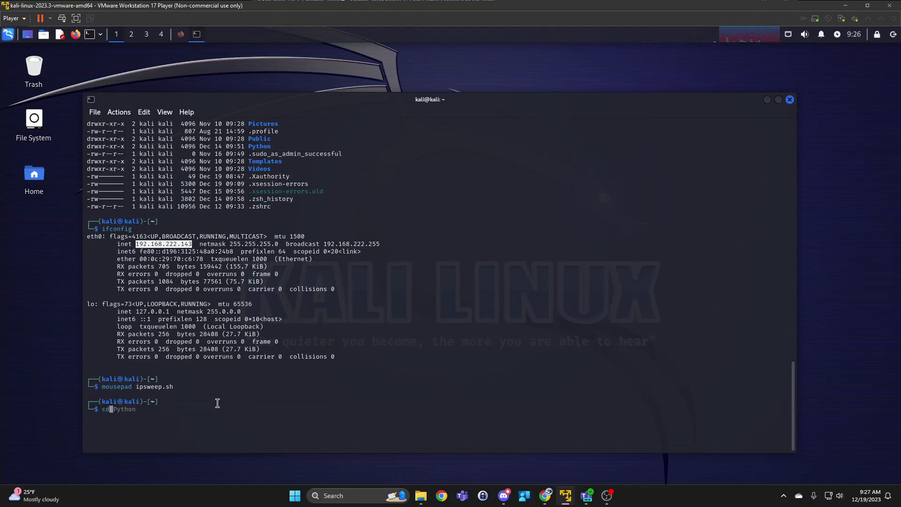
text( P)
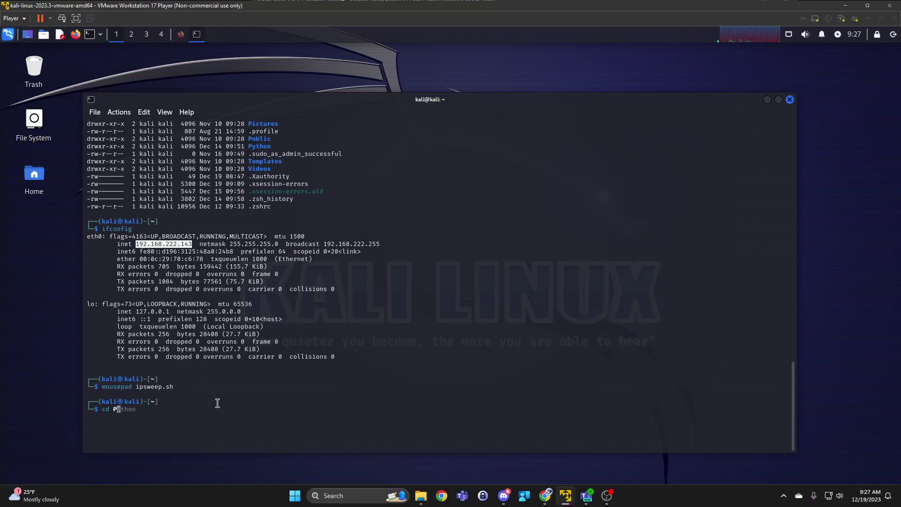
text(ython)
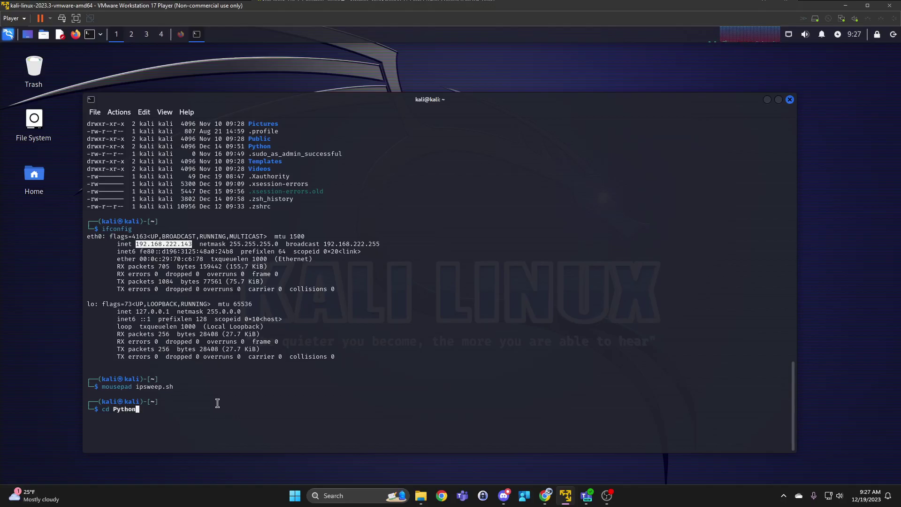
Change into the Python folder and open its ipsweep.sh in Mousepad
key(Return)
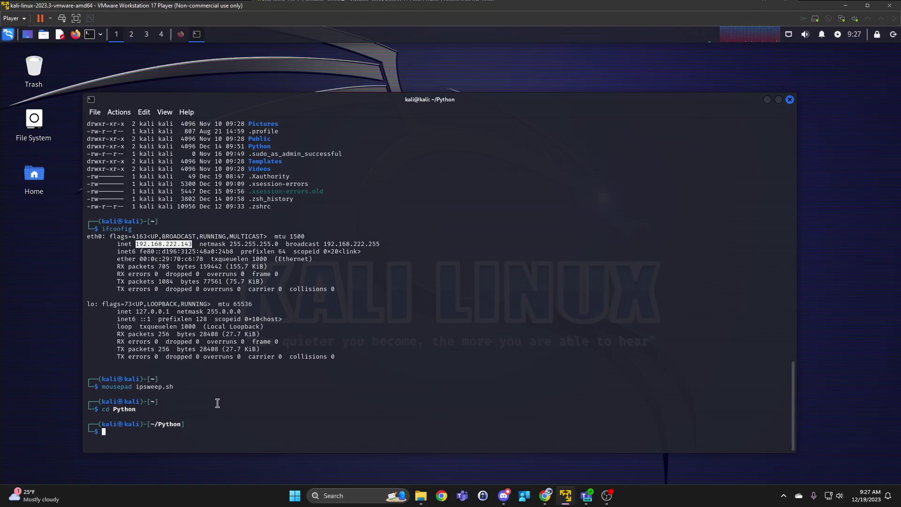
drag(147, 401, 183, 425)
click(195, 423)
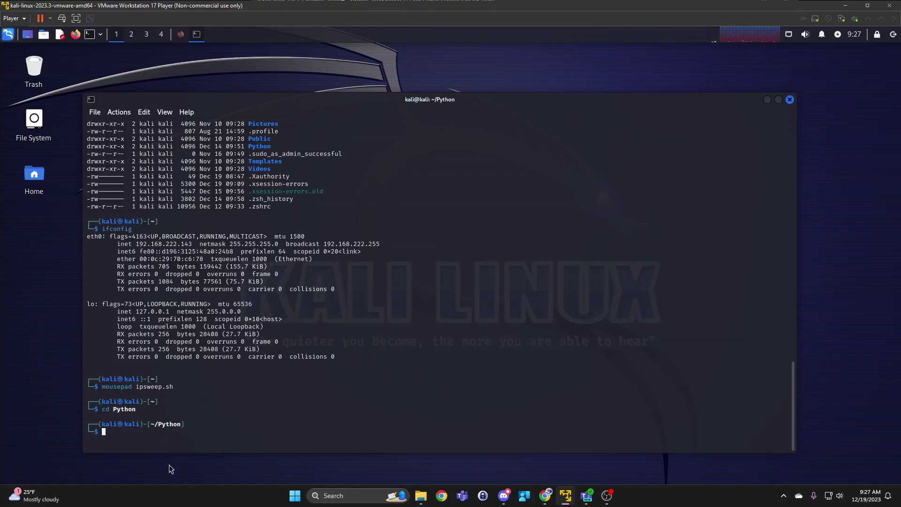
key(Up)
key(Up)
key(Return)
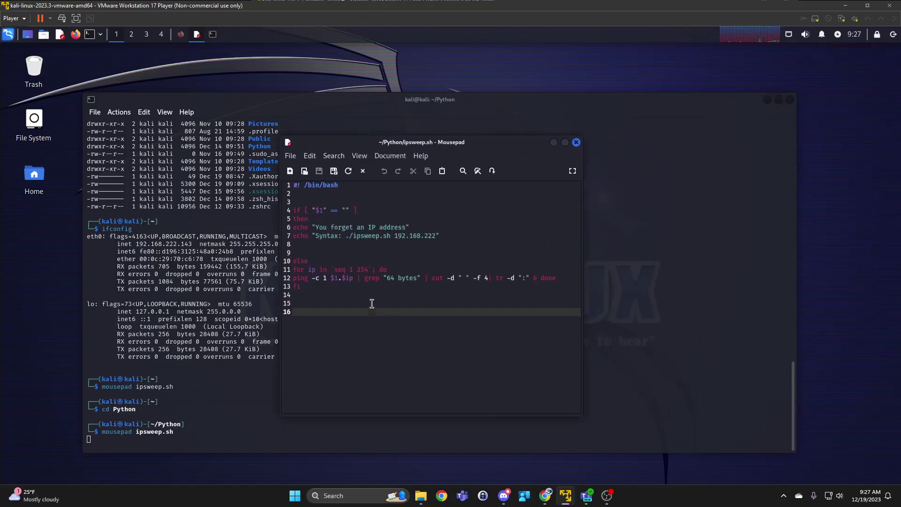
Review the script from the #! /bin/bash line through the ping loop on lines 11-12
drag(372, 303, 234, 161)
click(517, 396)
drag(296, 185, 358, 185)
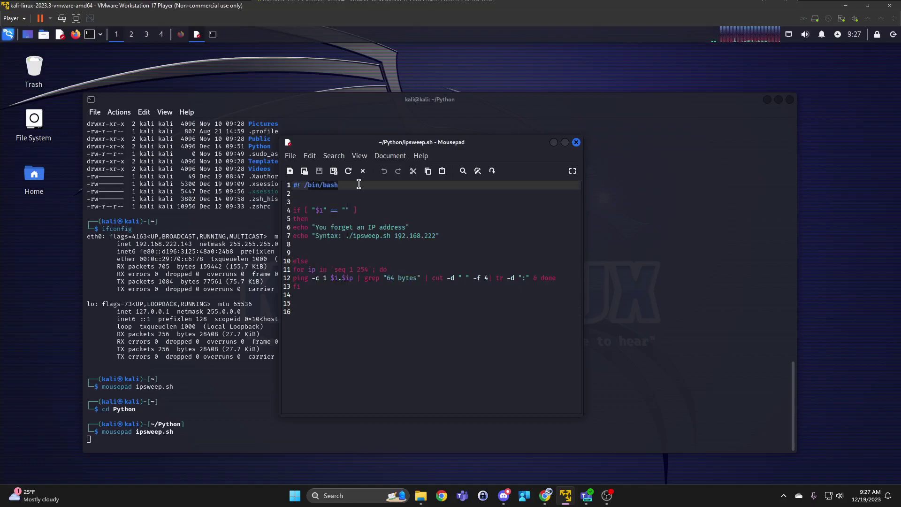
click(310, 188)
click(360, 211)
key(Down)
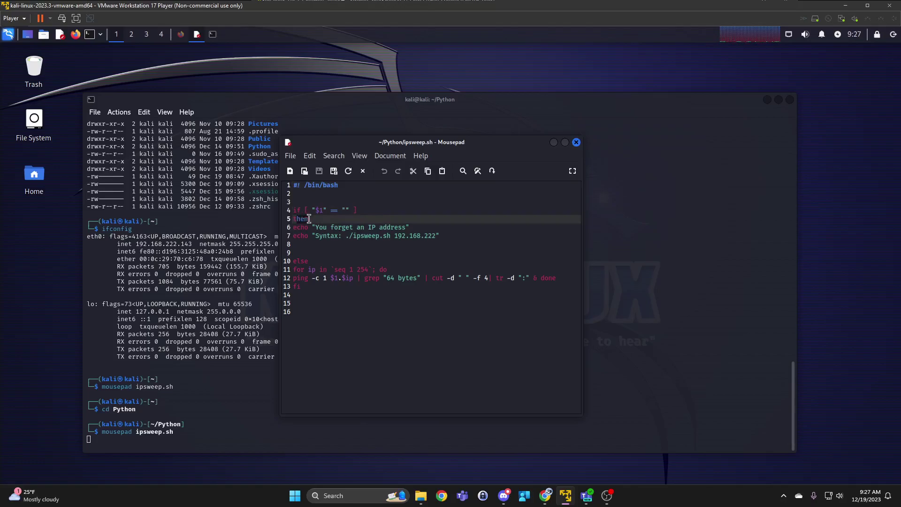
key(Down)
key(Down)
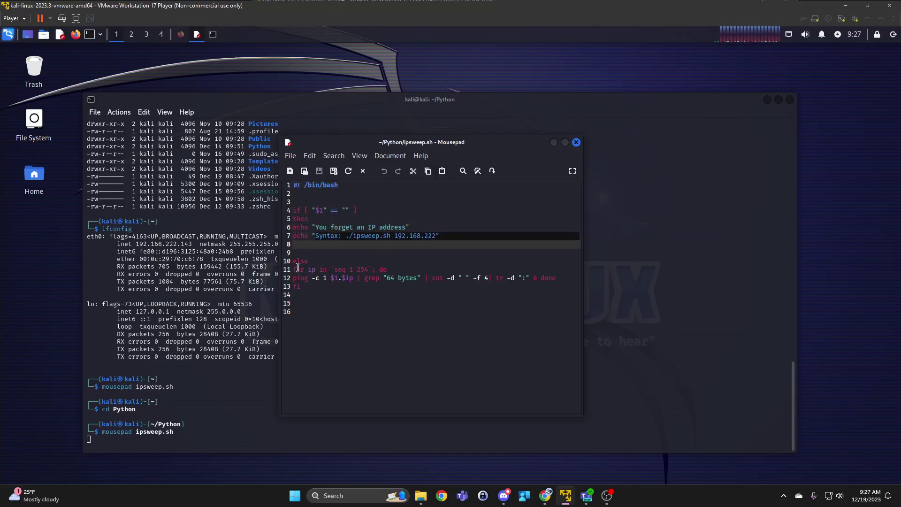
drag(301, 269, 556, 278)
drag(352, 278, 362, 283)
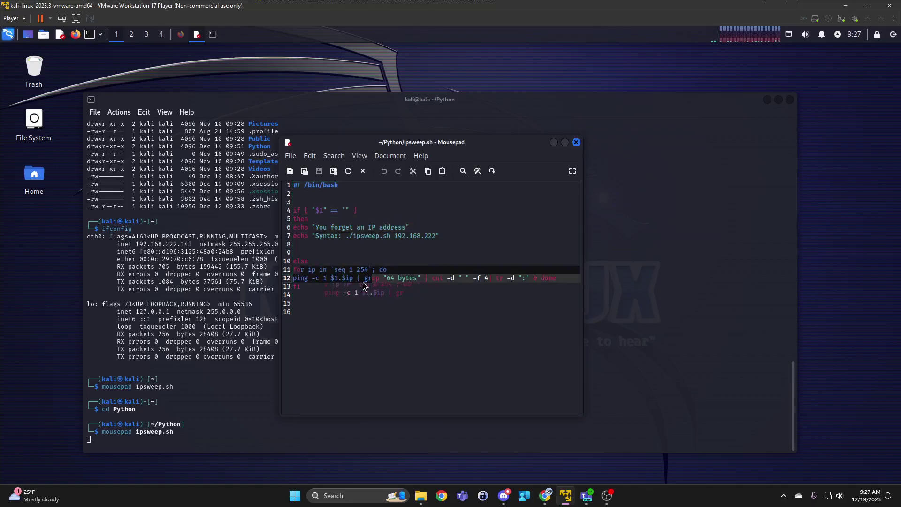
click(361, 312)
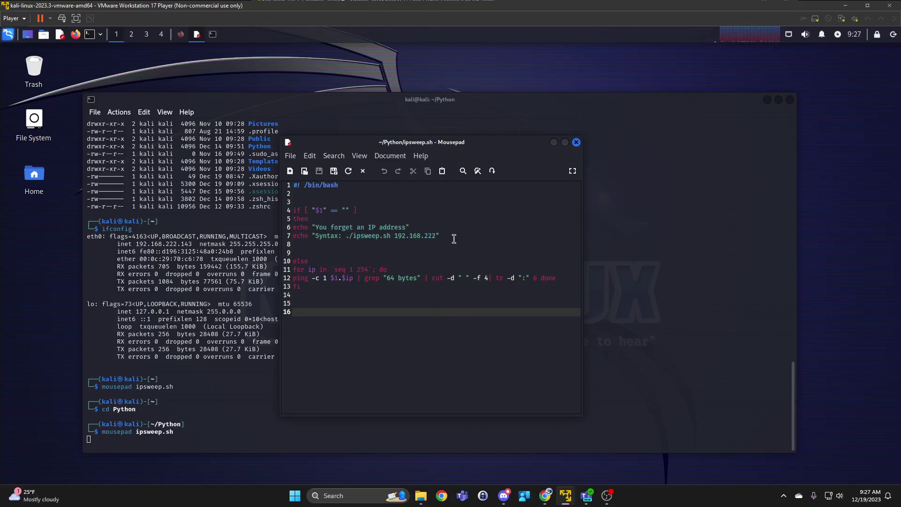
drag(474, 144, 643, 127)
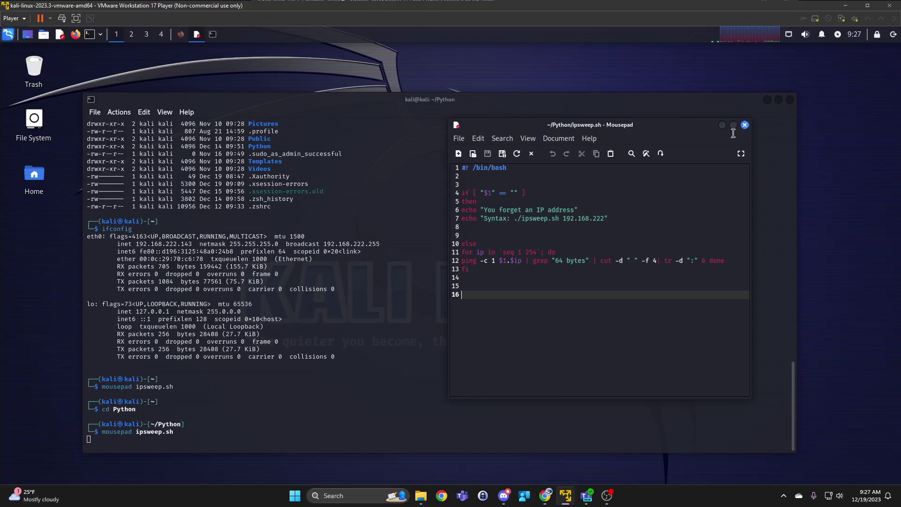
Close the editor and run ./ipsweep.sh without an argument to see the usage hint
click(744, 125)
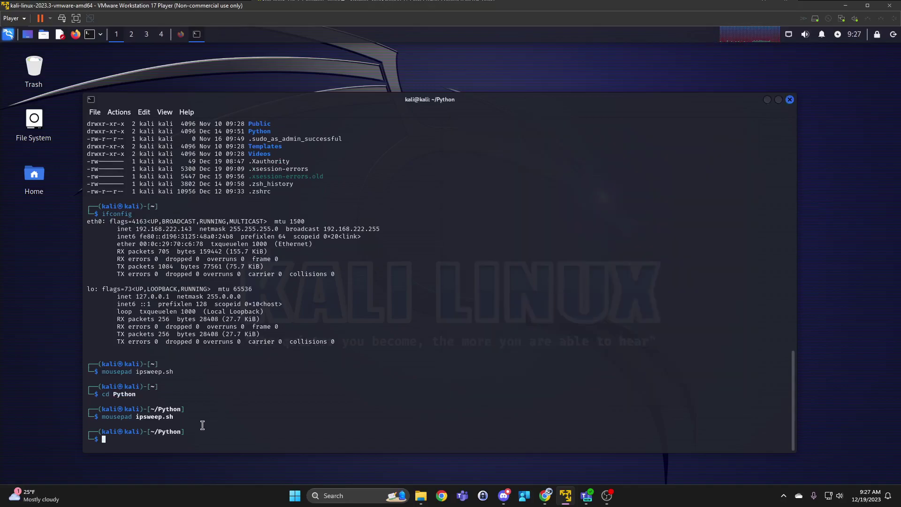
text(./ips)
text(weep.)
text(sh)
key(Return)
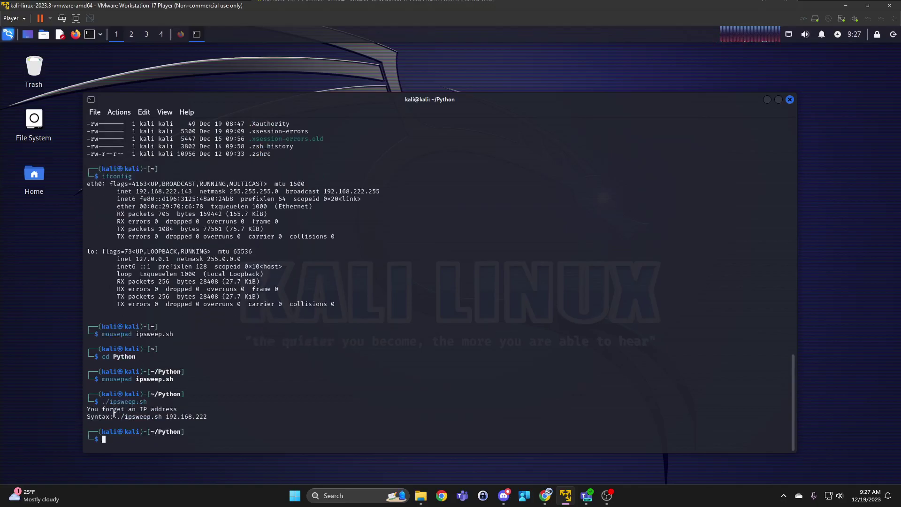
mouse_move(120, 417)
mouse_down()
mouse_move(144, 412)
mouse_move(158, 426)
mouse_up()
click(182, 416)
Recall ./ipsweep.sh 192.168.222 from command history, then switch to the OneNote notes
key(Up)
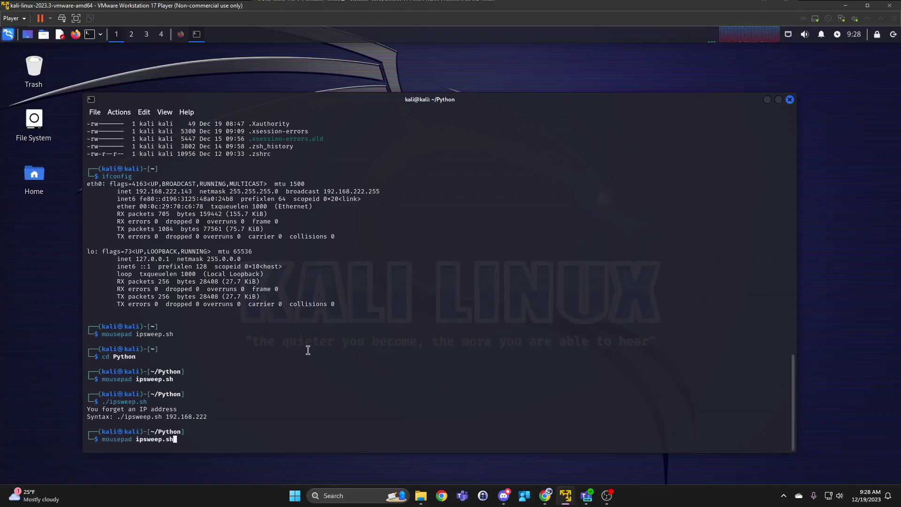
key(ctrl+u)
text(ls -la)
key(ctrl+u)
text(./ipsweep.sh 192)
text(.168.222)
drag(149, 440, 209, 439)
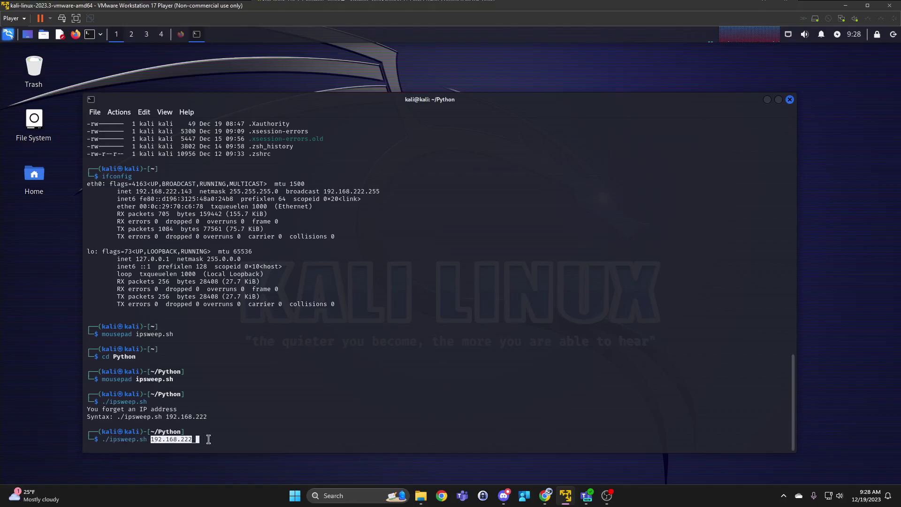
click(214, 440)
drag(149, 439, 188, 432)
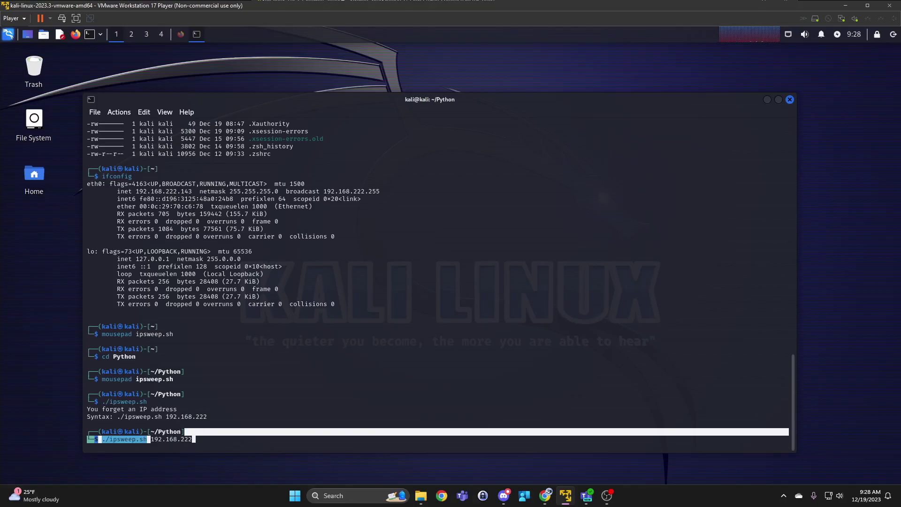
click(545, 495)
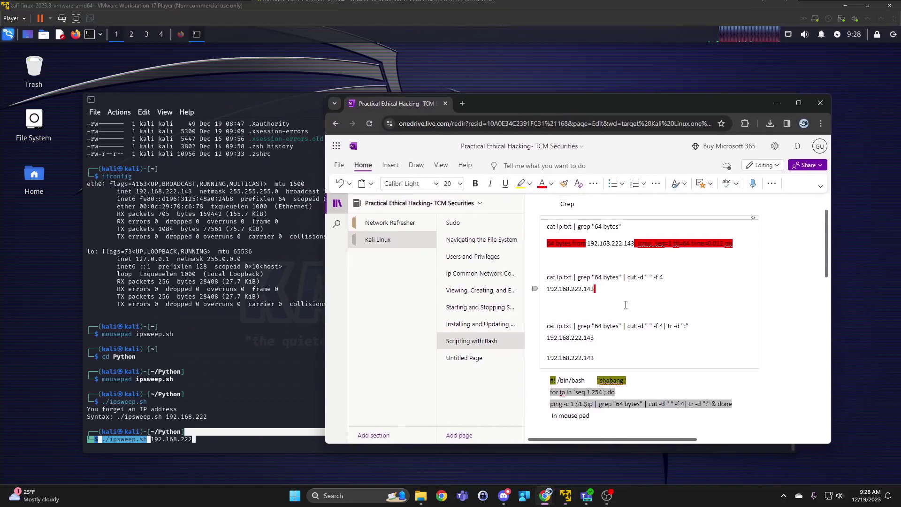
Mark the example address parts 192.168.222 and 143 in the notes, then minimize the browser
drag(547, 358, 583, 357)
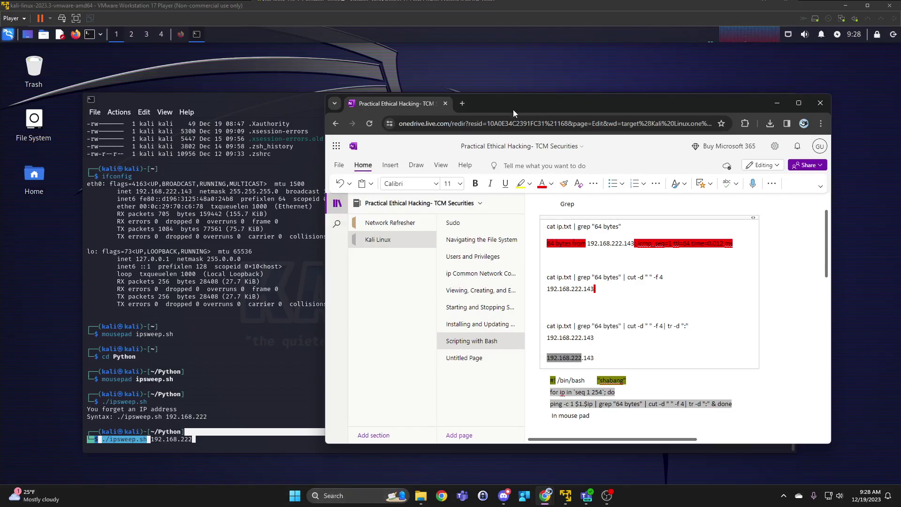
drag(513, 110, 686, 125)
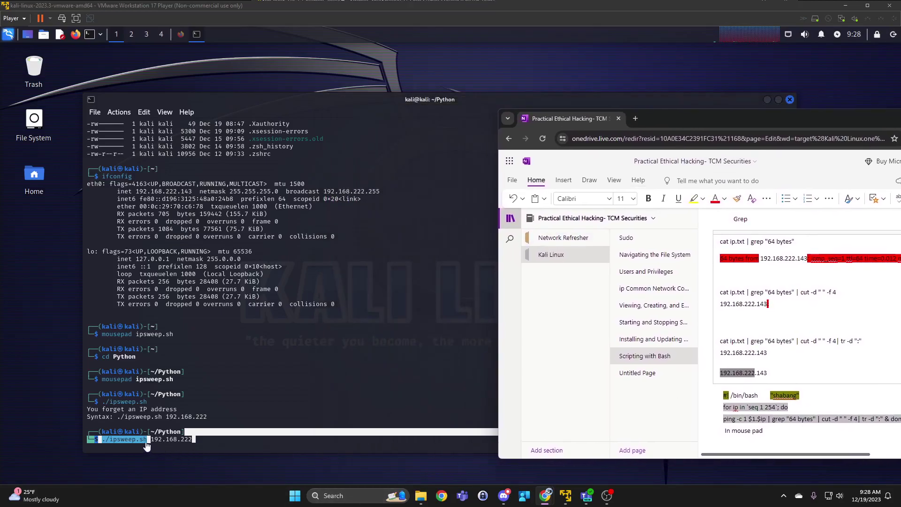
mouse_move(743, 373)
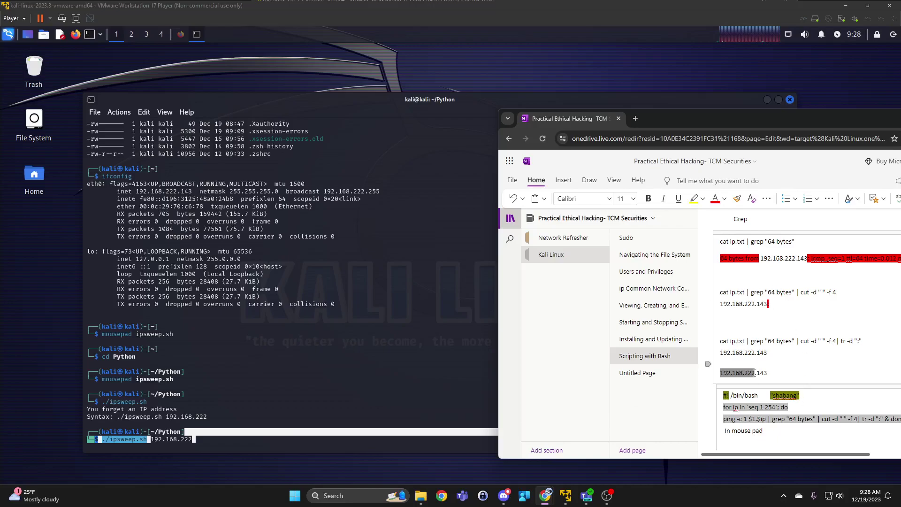
double_click(762, 372)
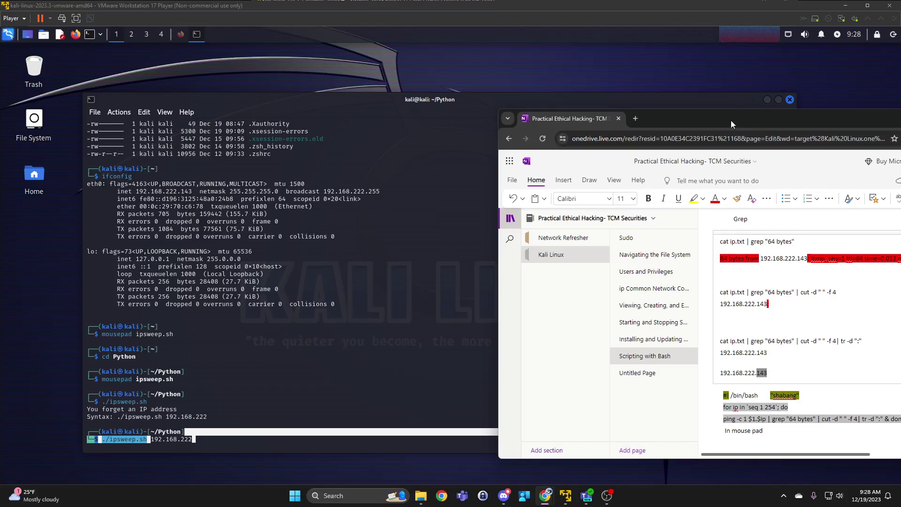
click(722, 104)
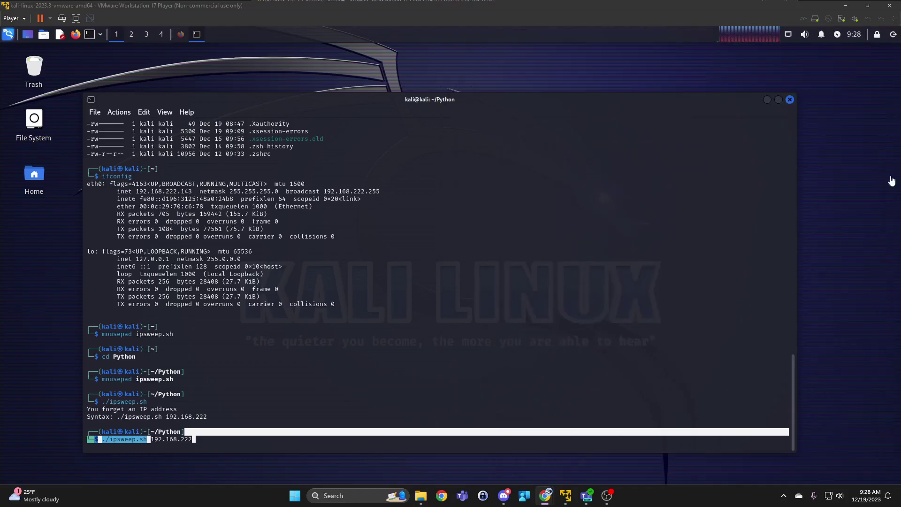
Run ./ipsweep.sh 192.168.222, finding hosts .2 and .143, then recall mousepad ipsweep.sh
click(194, 447)
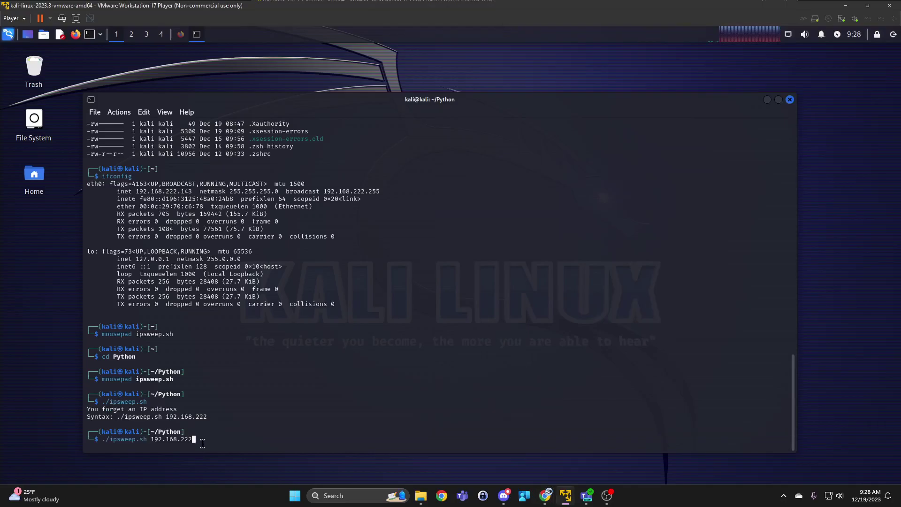
key(Return)
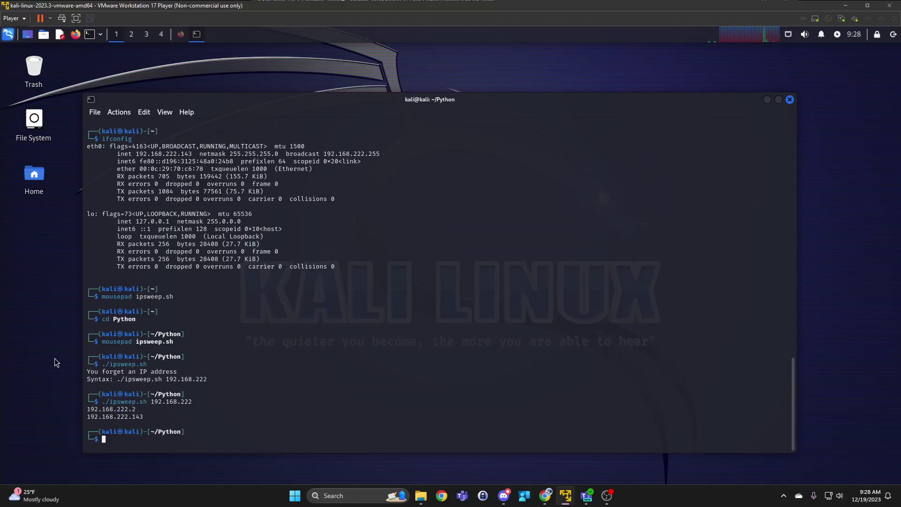
drag(154, 417, 74, 410)
click(124, 420)
key(Up)
key(Up)
key(Up)
key(Up)
key(Down)
key(Return)
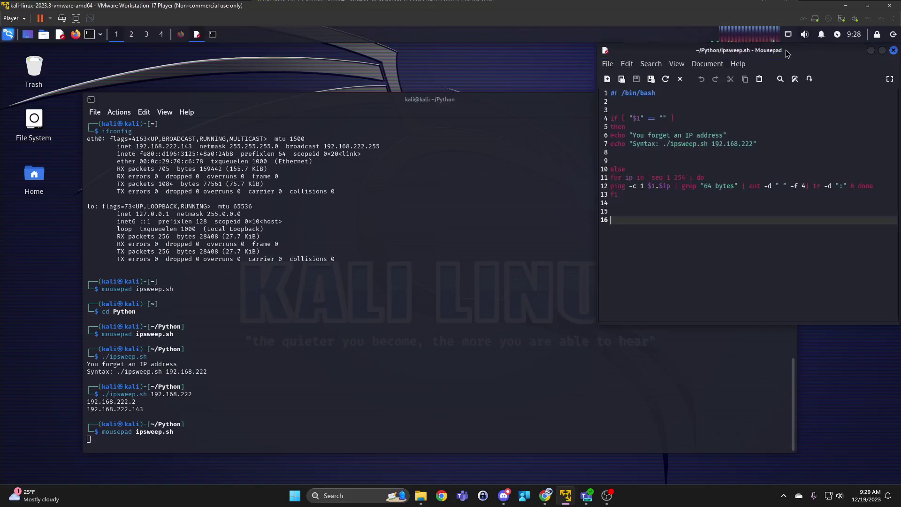
mouse_move(785, 50)
mouse_down()
mouse_move(570, 123)
mouse_move(543, 166)
mouse_up()
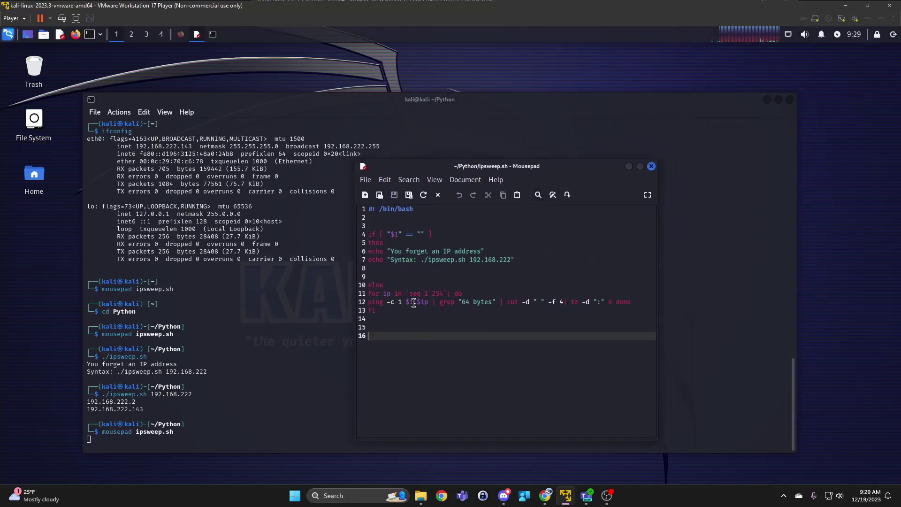
text(fi)
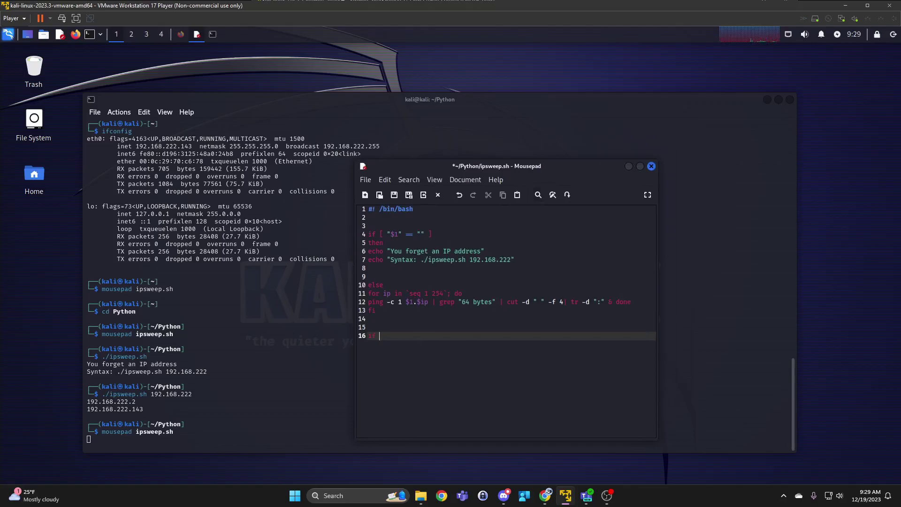
key(Return)
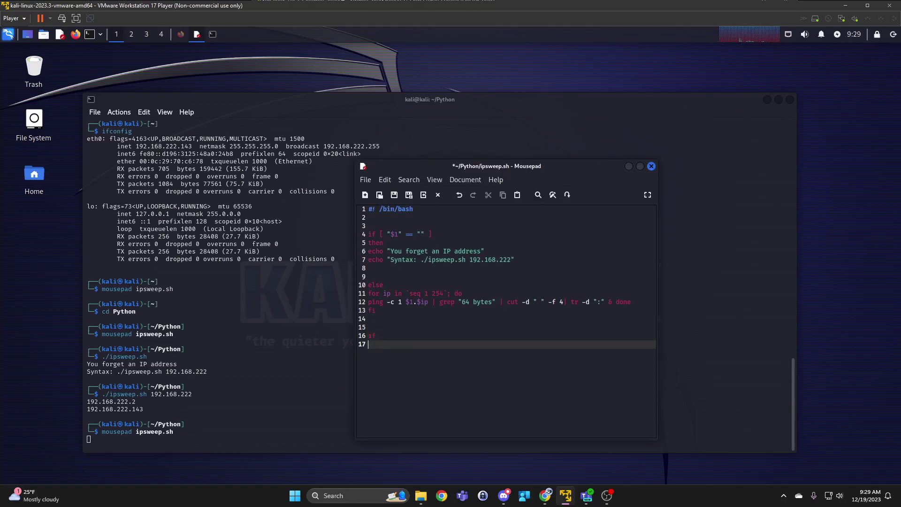
key(BackSpace)
key(BackSpace)
key(BackSpace)
key(ctrl+s)
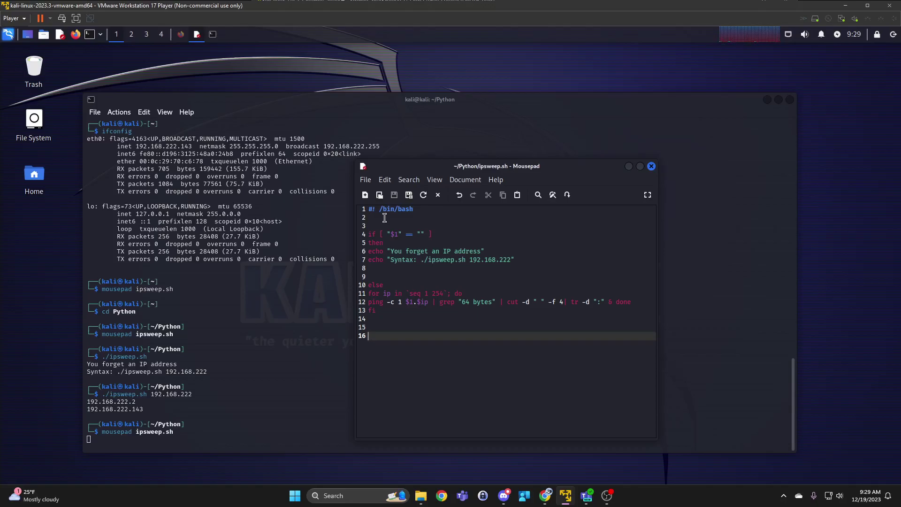
click(652, 167)
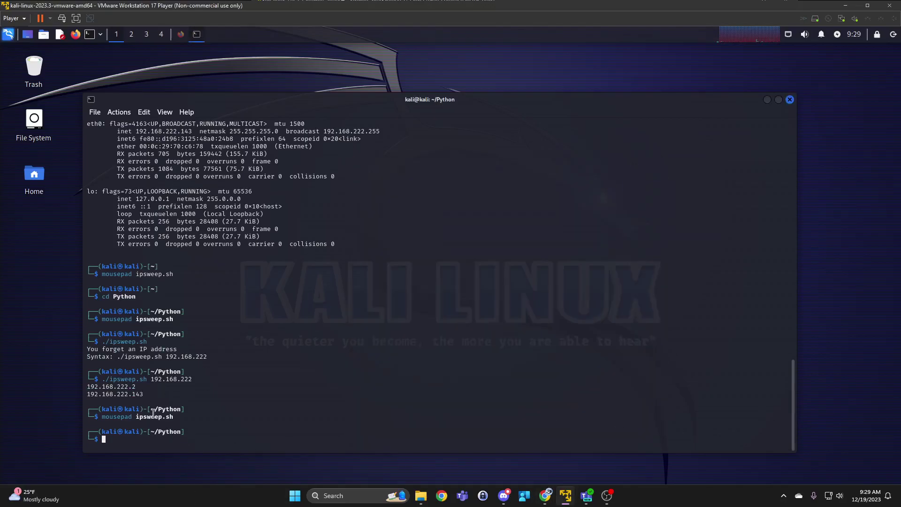
text(~)
Enter ~ to leave the Python folder for the home directory
key(Return)
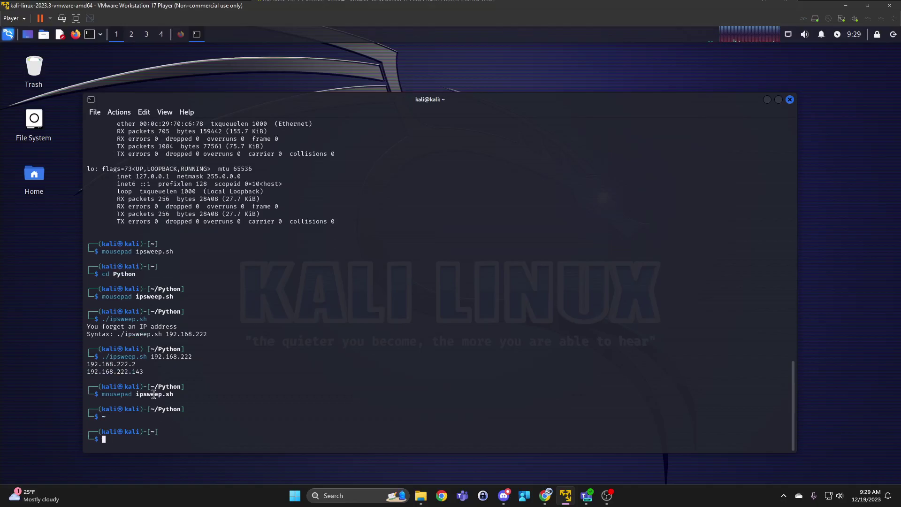
double_click(154, 437)
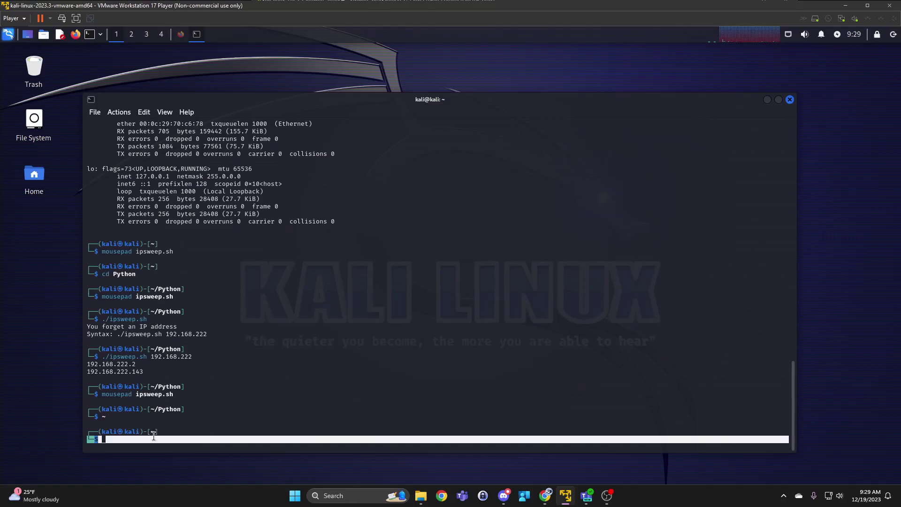
click(155, 440)
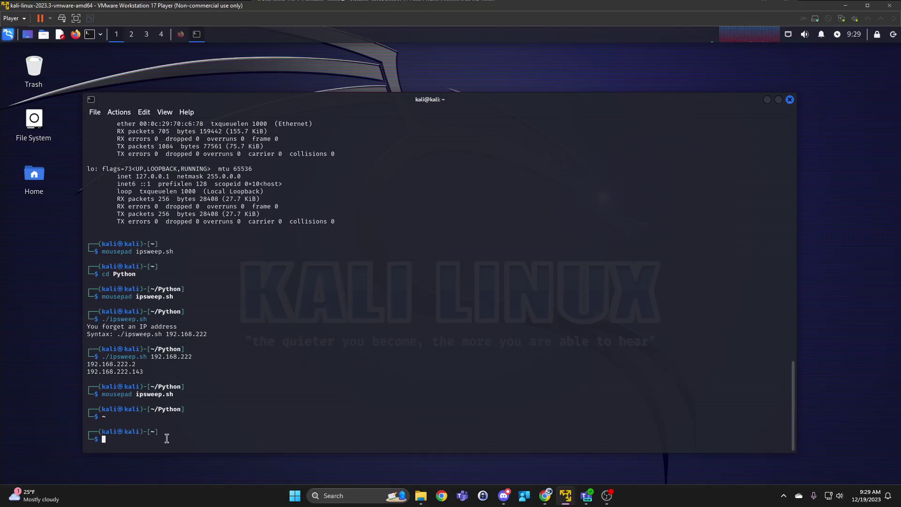